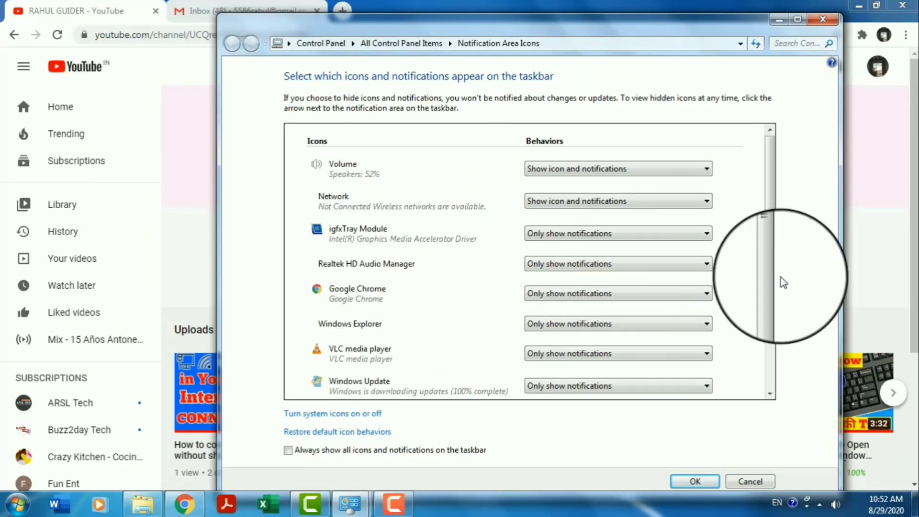
Review the Notification Area Icons behavior list down to its end and close the window.
drag(768, 214, 769, 267)
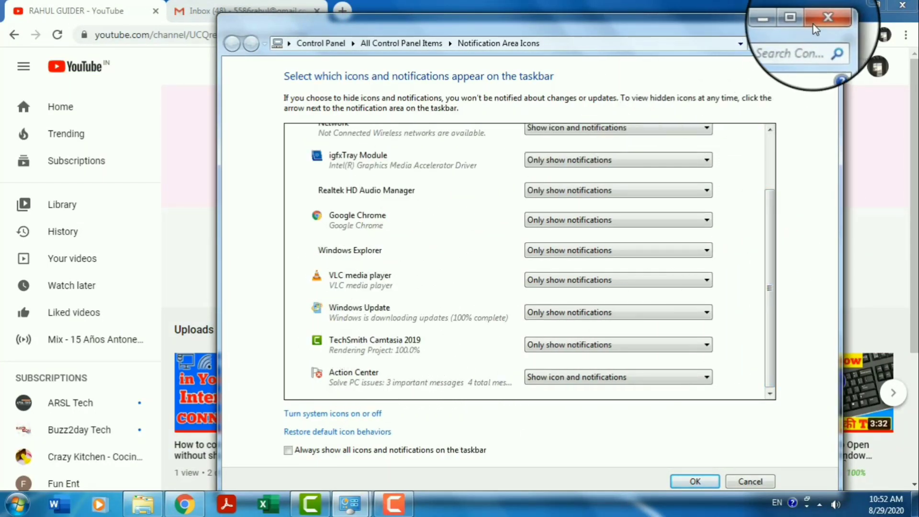
click(837, 9)
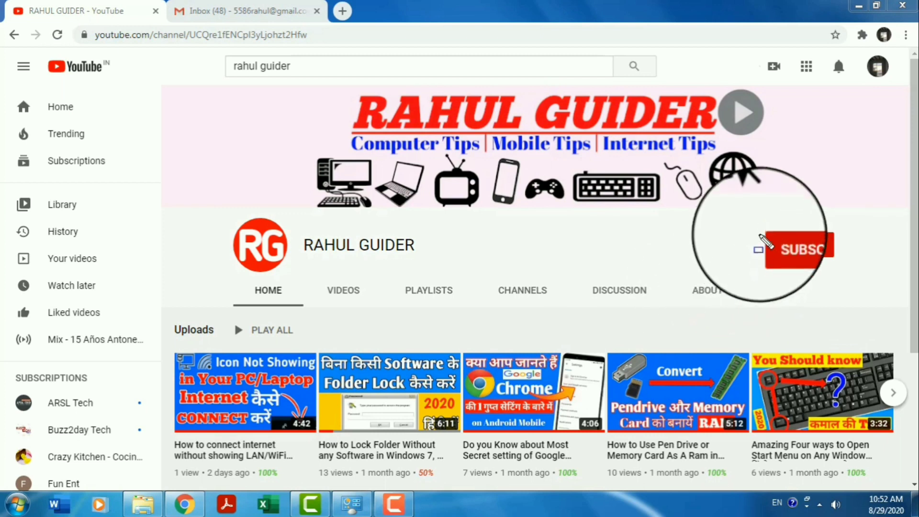
Subscribe to the open YouTube channel and set its notifications to All.
drag(747, 224, 857, 272)
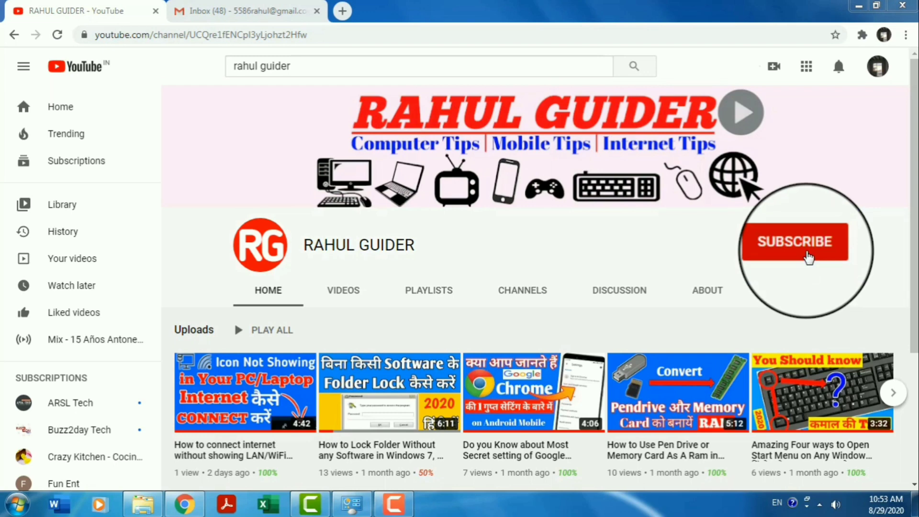
click(794, 241)
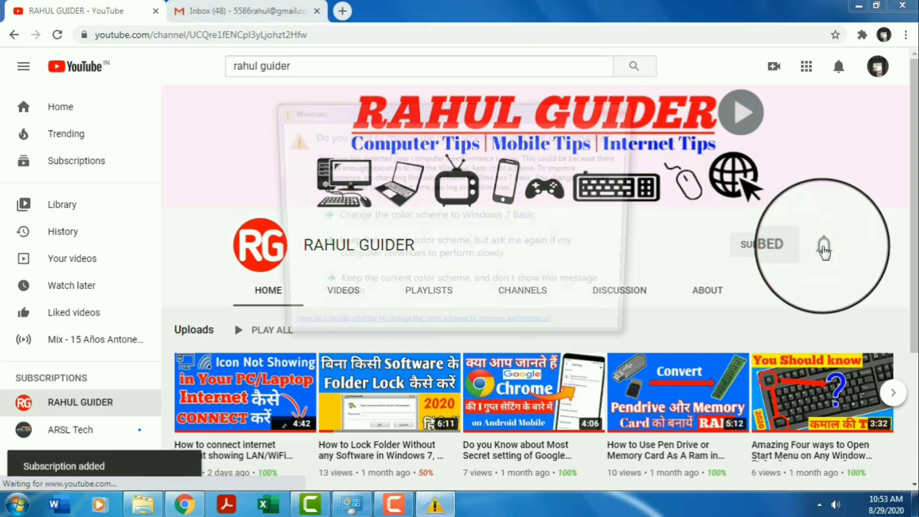
click(824, 249)
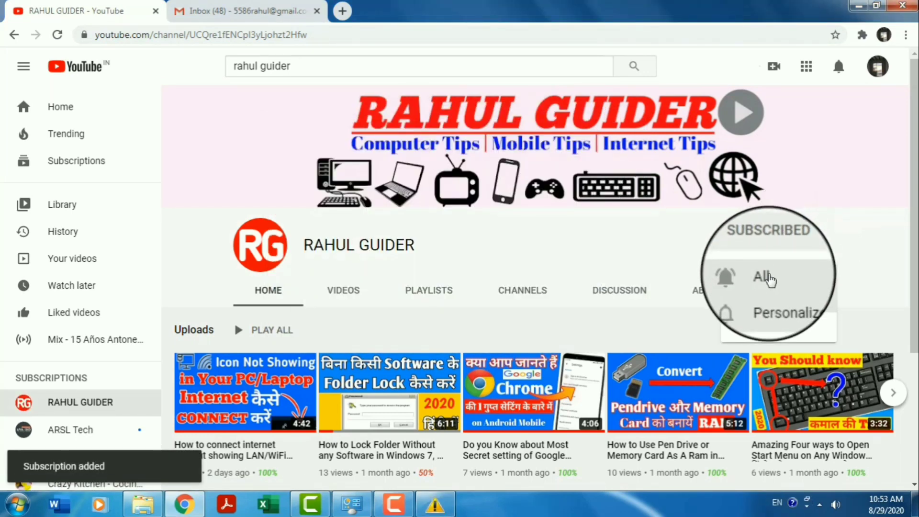
click(775, 275)
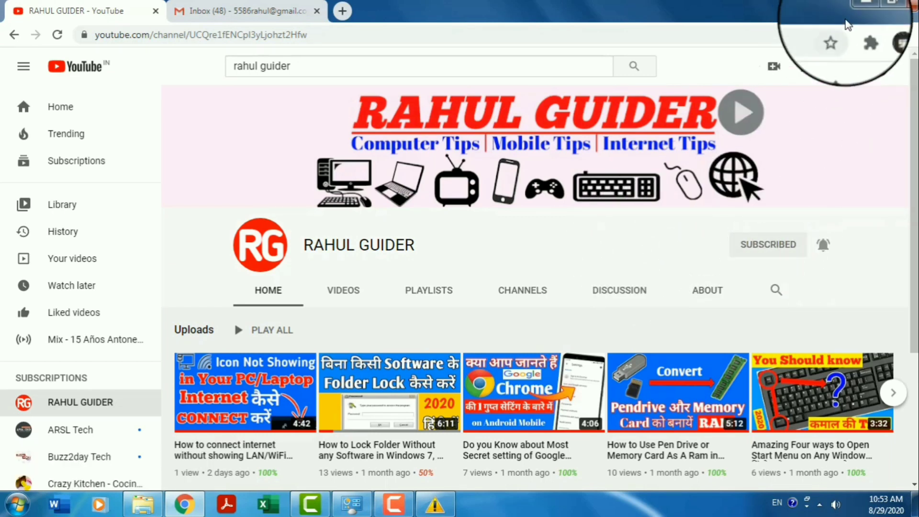
Minimize the browser window and refresh the desktop.
click(859, 7)
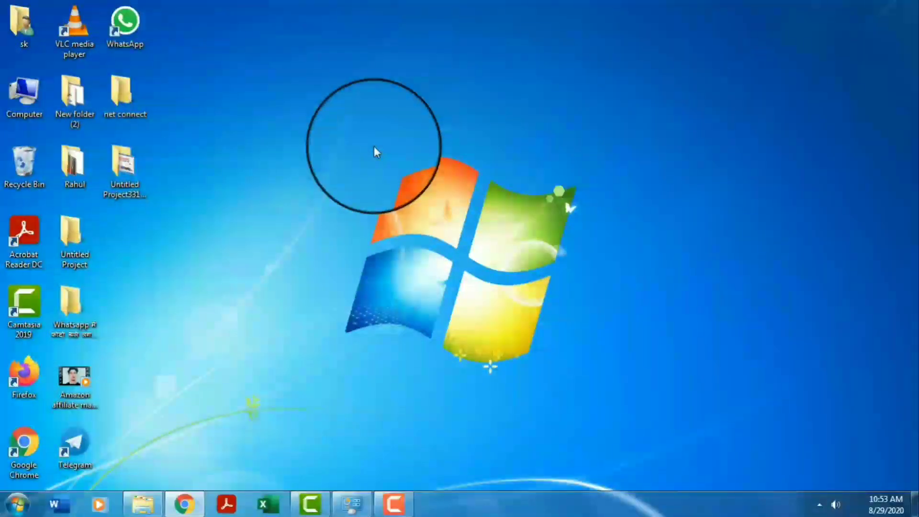
right_click(374, 153)
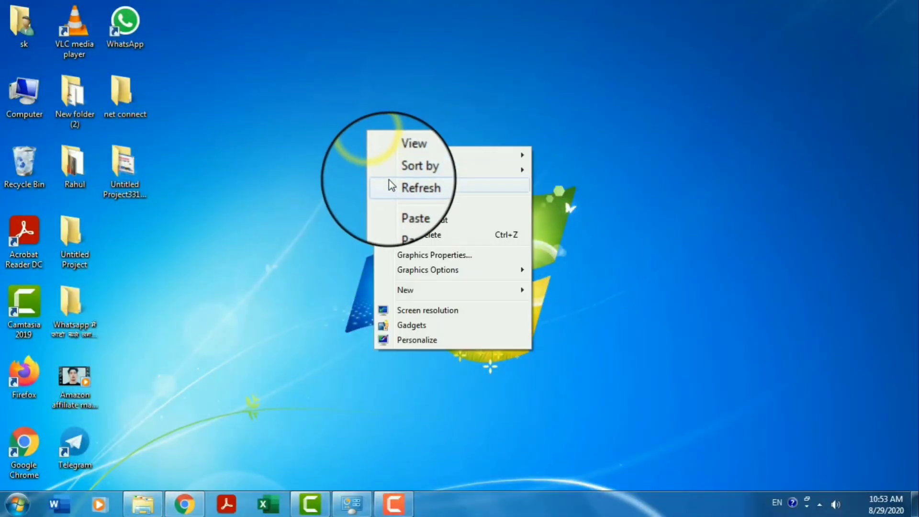
click(388, 182)
Search for Regedit from the Windows Start menu and open the Registry Editor.
click(9, 506)
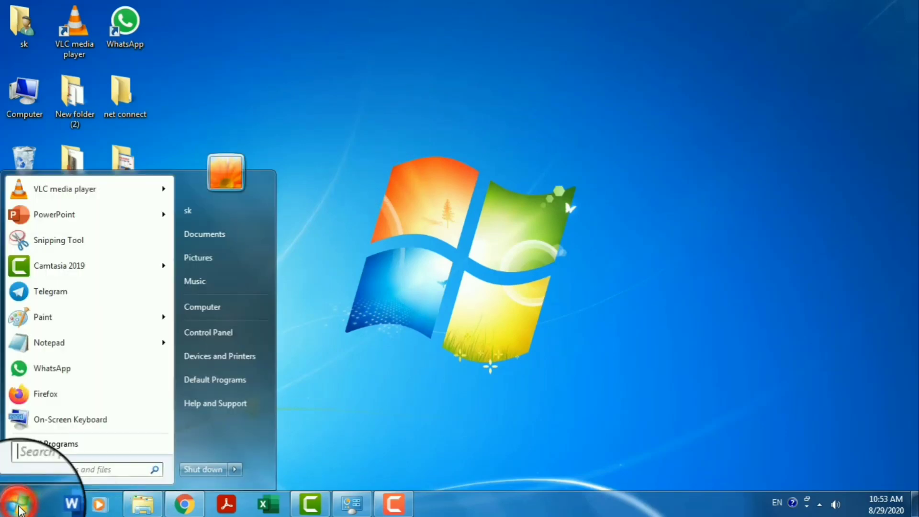
click(47, 470)
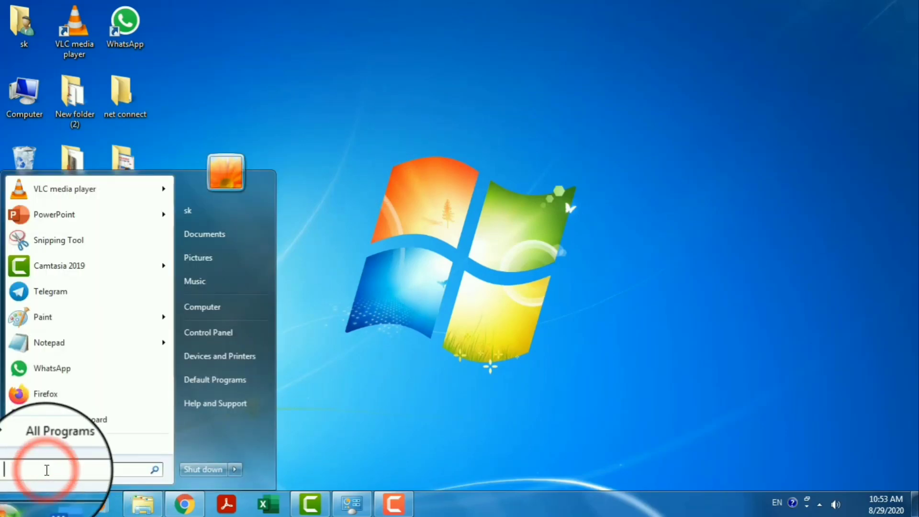
text(Re)
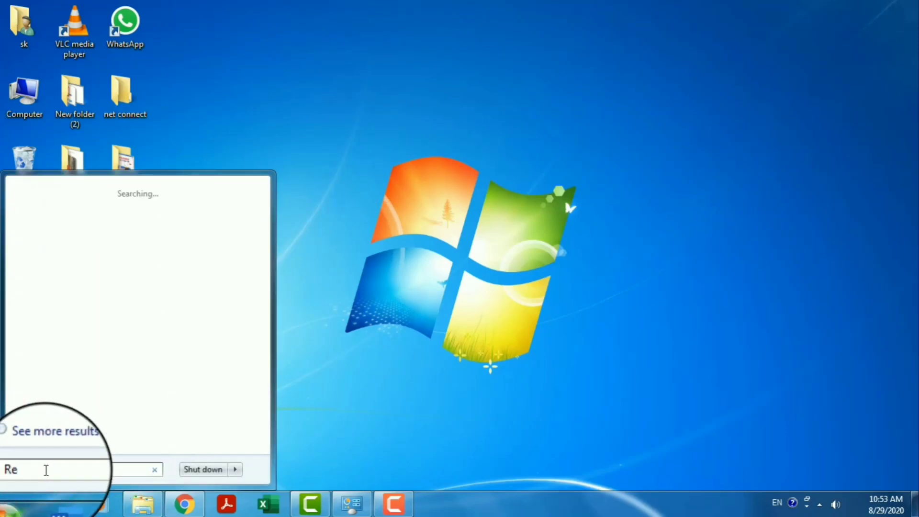
text(gedit)
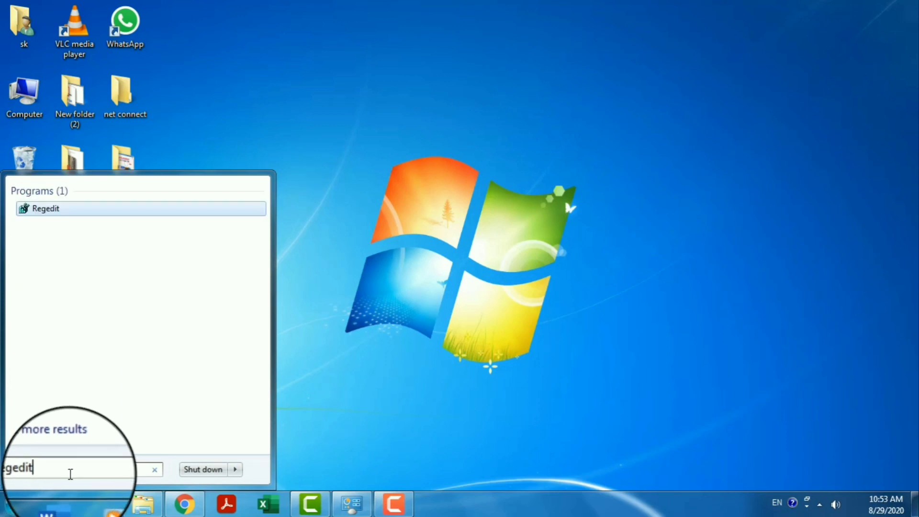
click(44, 210)
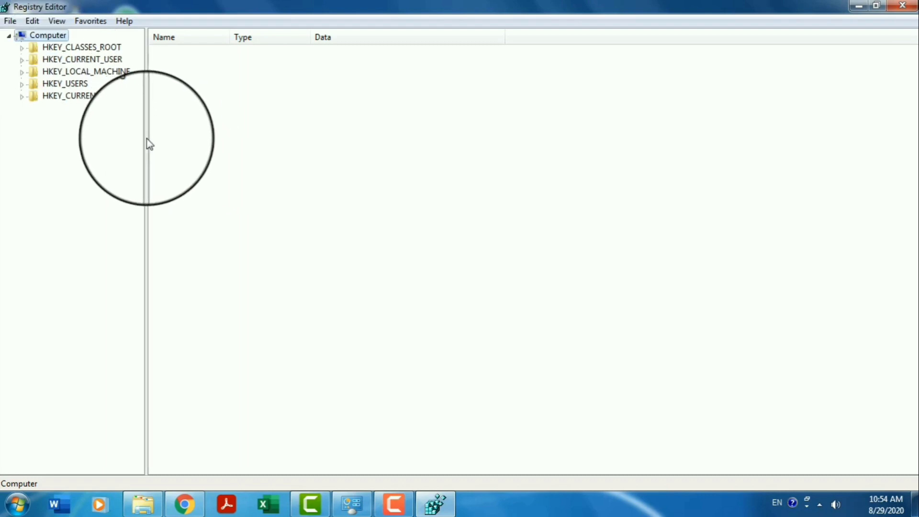
Widen the key tree, dismiss the color scheme prompt and expand HKEY_CURRENT_USER\Software\Classes.
drag(148, 143, 184, 153)
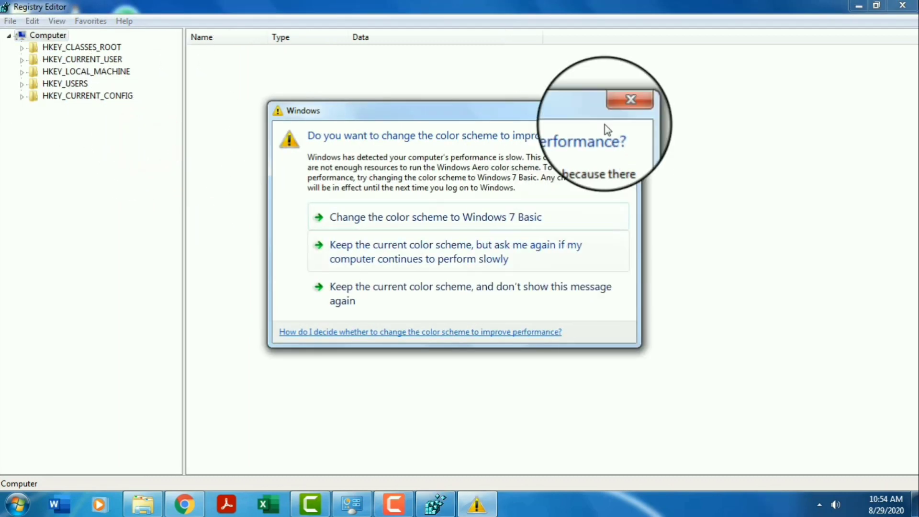
click(620, 107)
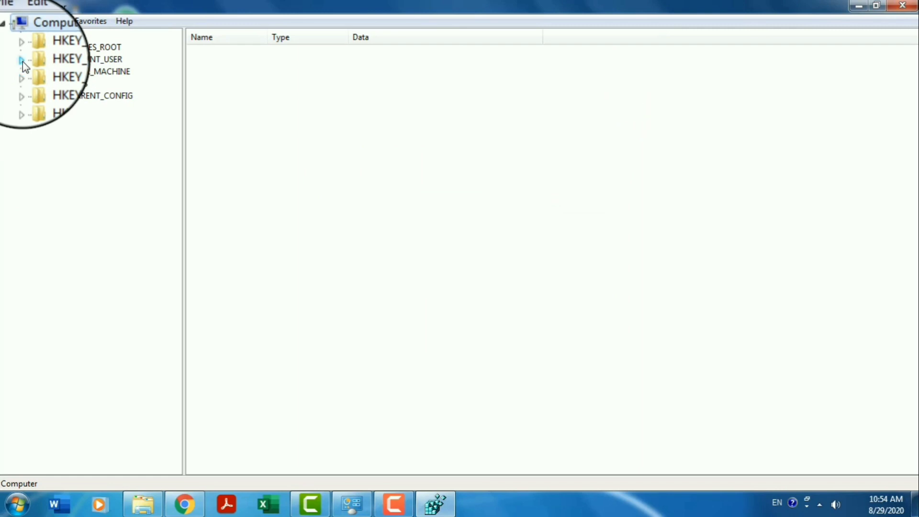
click(29, 61)
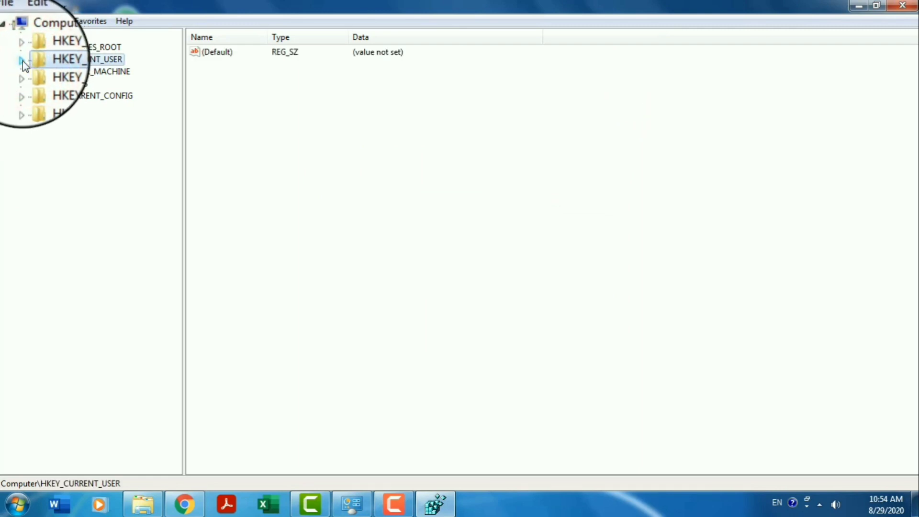
click(22, 61)
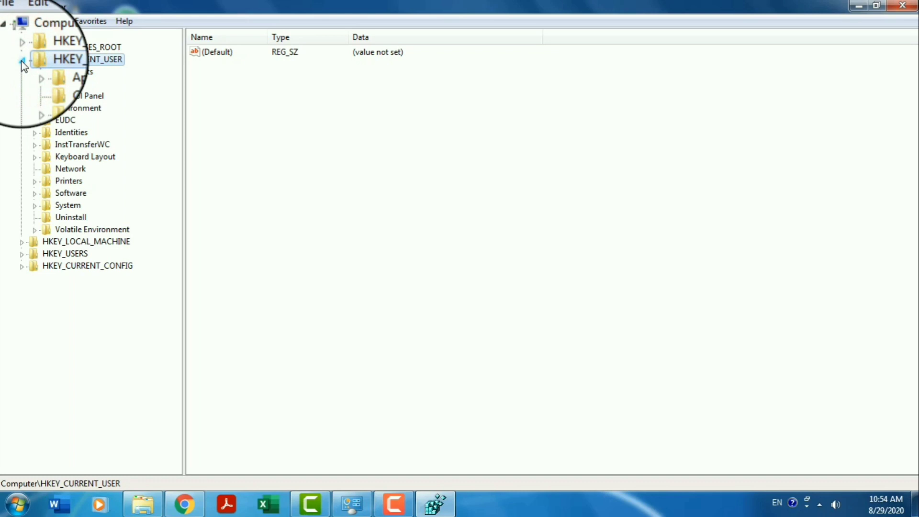
click(36, 194)
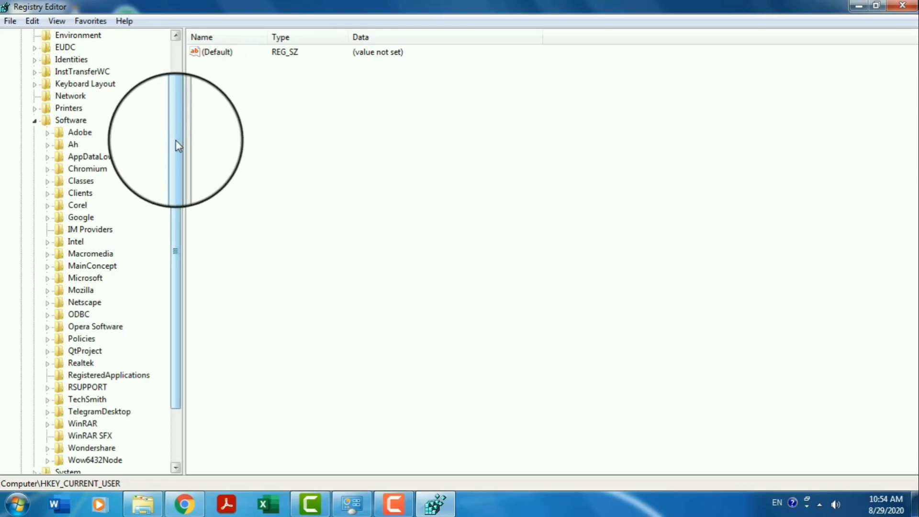
drag(176, 143, 175, 172)
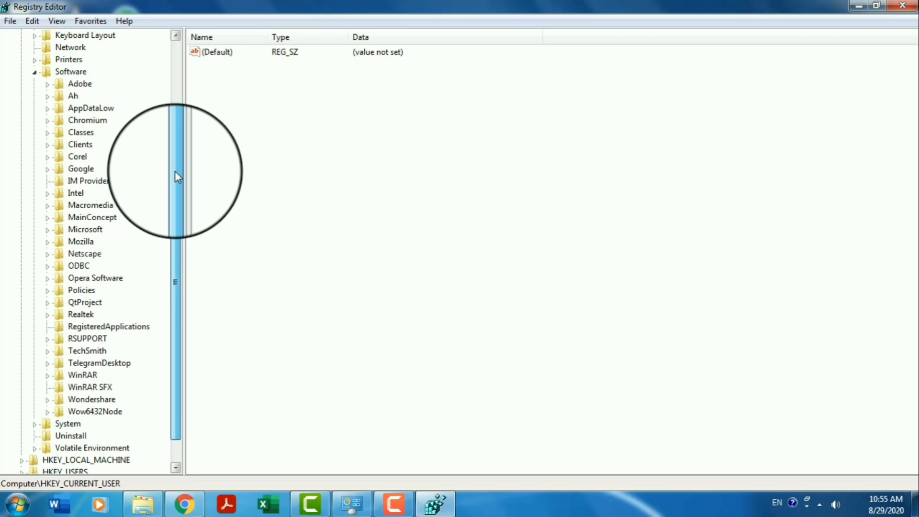
click(47, 136)
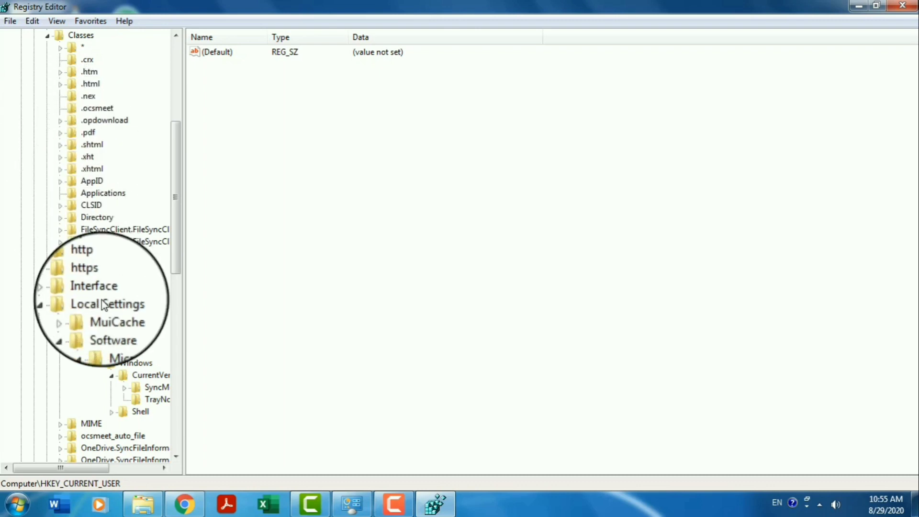
Select the TrayNotify key under Classes\Local Settings\Software\Microsoft\Windows\CurrentVersion.
drag(54, 465, 72, 464)
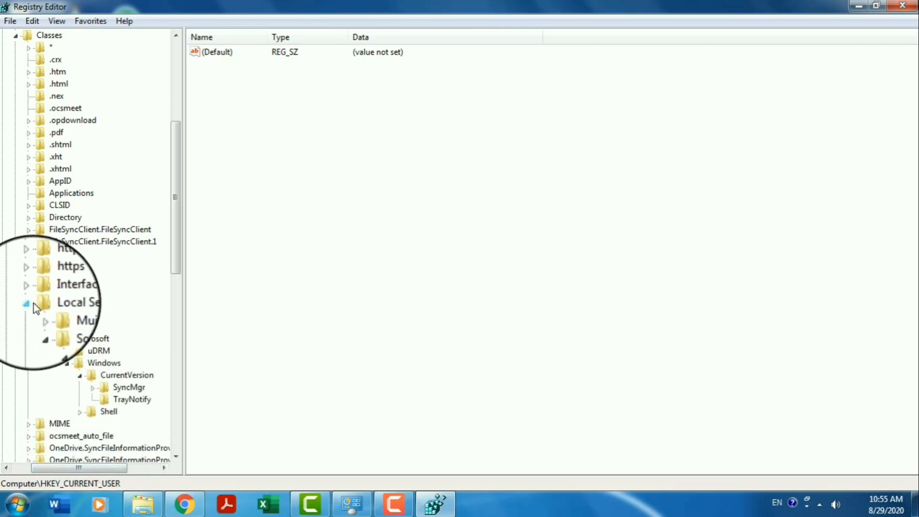
click(29, 303)
click(29, 302)
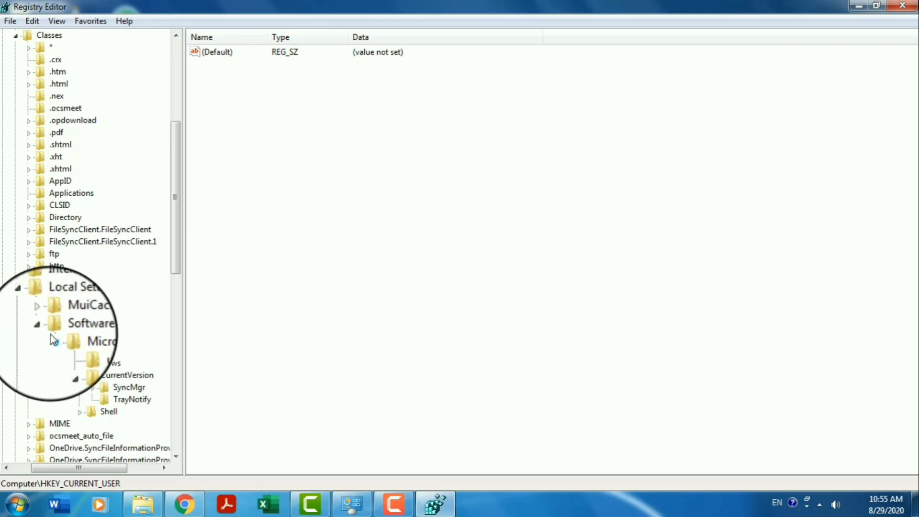
click(75, 327)
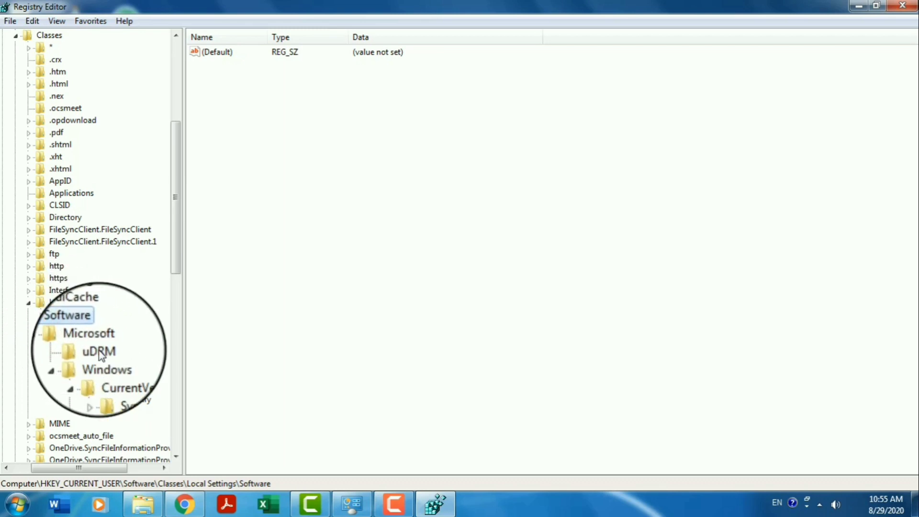
click(69, 366)
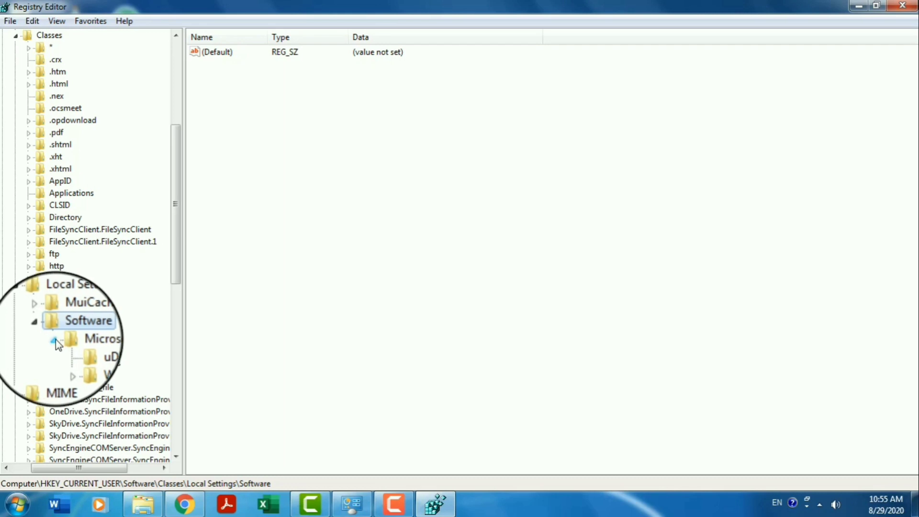
click(56, 339)
click(56, 339)
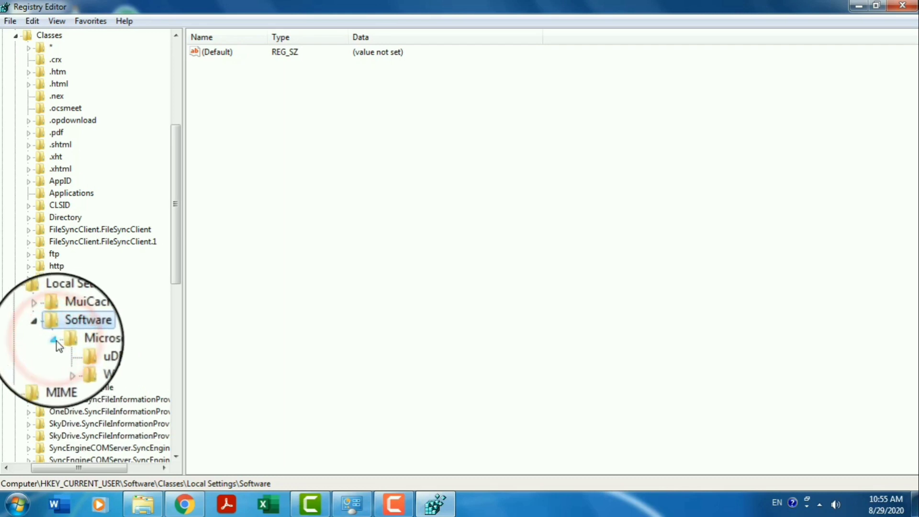
click(65, 365)
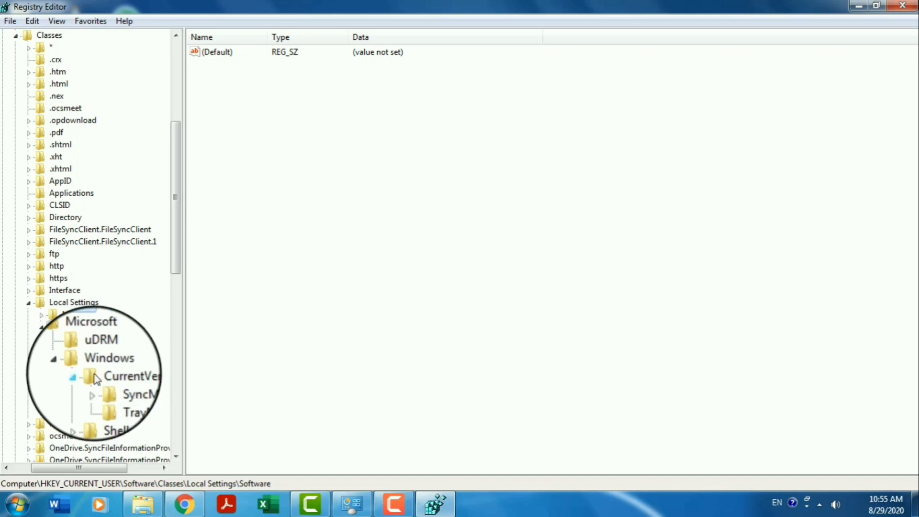
click(110, 379)
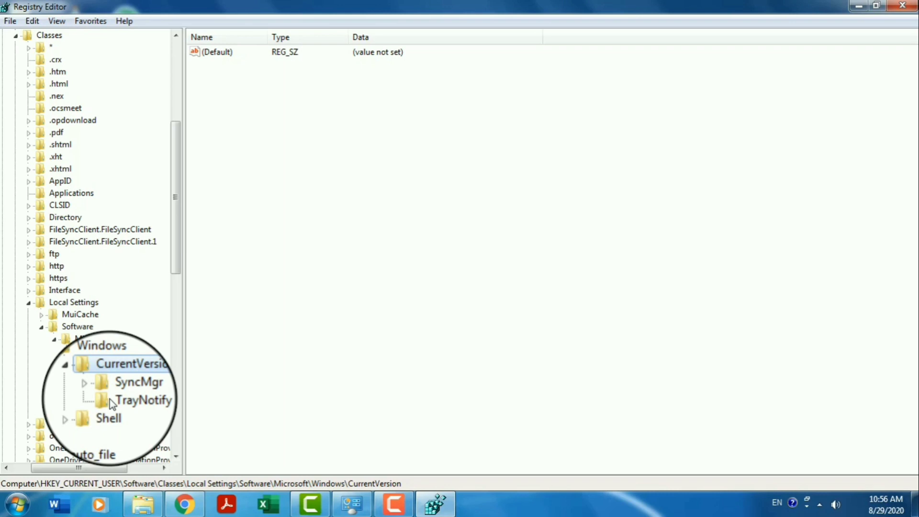
click(117, 400)
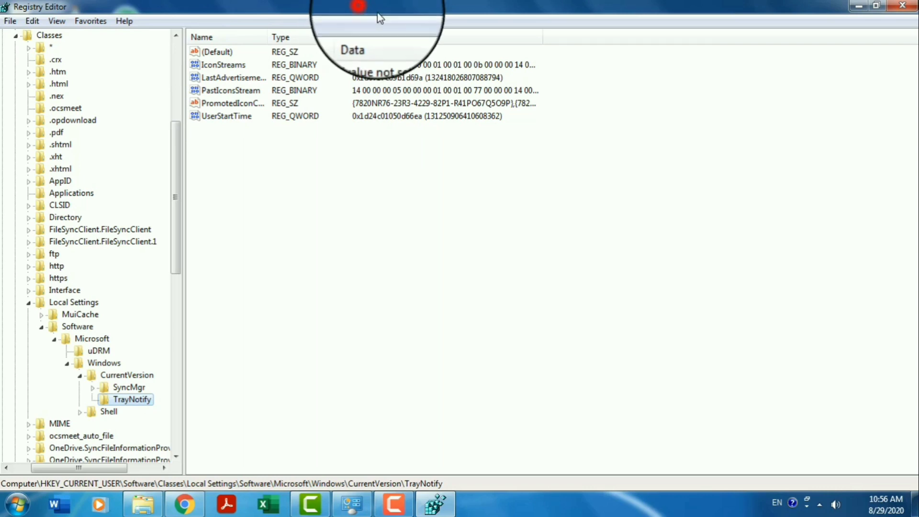
Restore the Registry Editor from full screen to a smaller window and widen it to show the Data column.
double_click(364, 6)
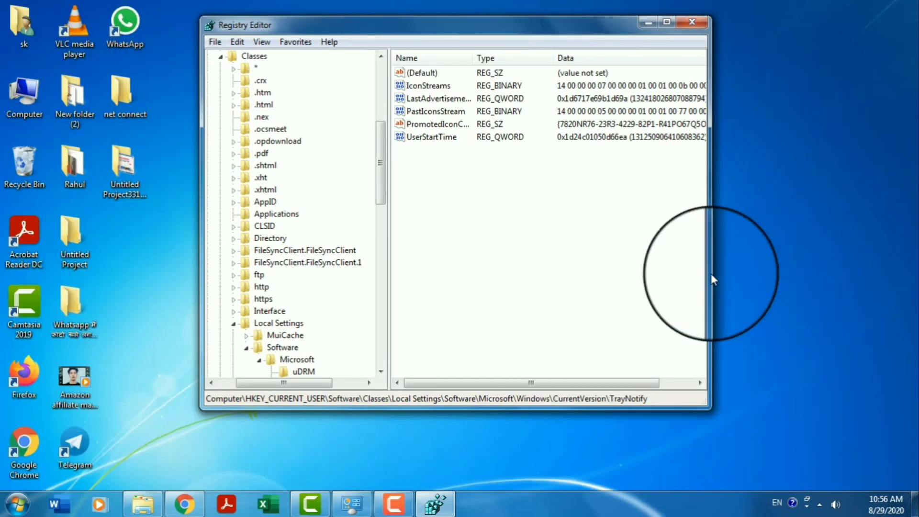
drag(711, 273, 793, 273)
drag(888, 274, 861, 274)
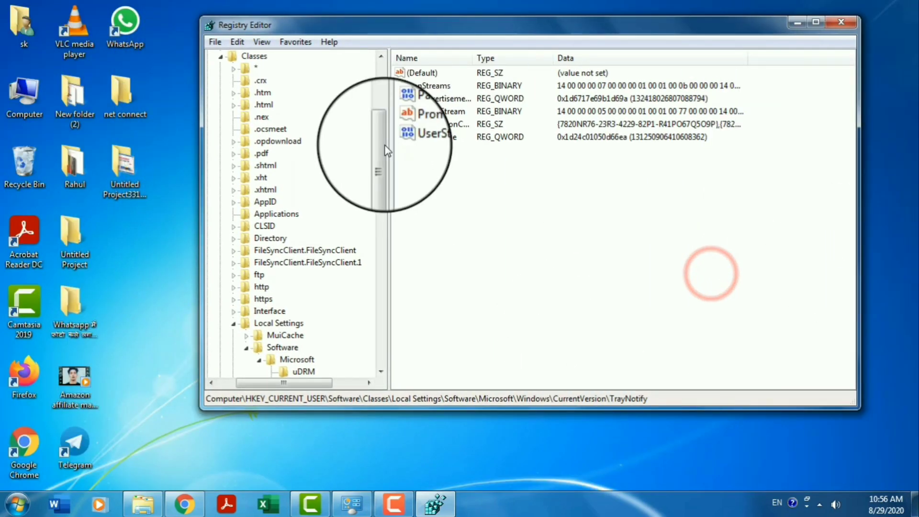
Delete the IconStreams value from the TrayNotify key and confirm the deletion.
click(440, 86)
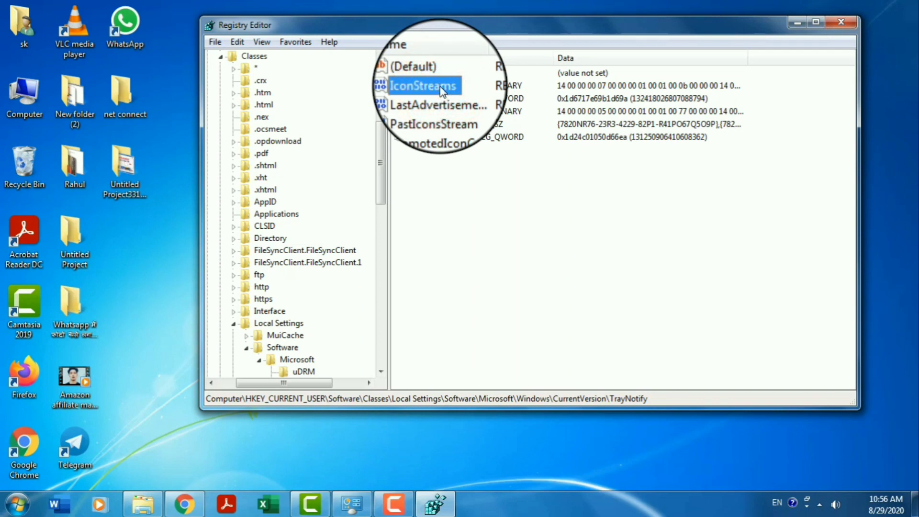
right_click(440, 86)
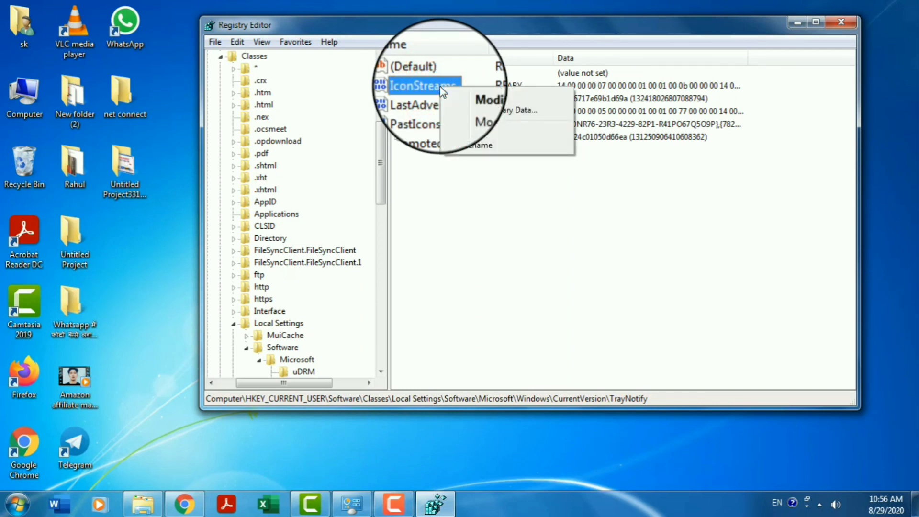
click(468, 136)
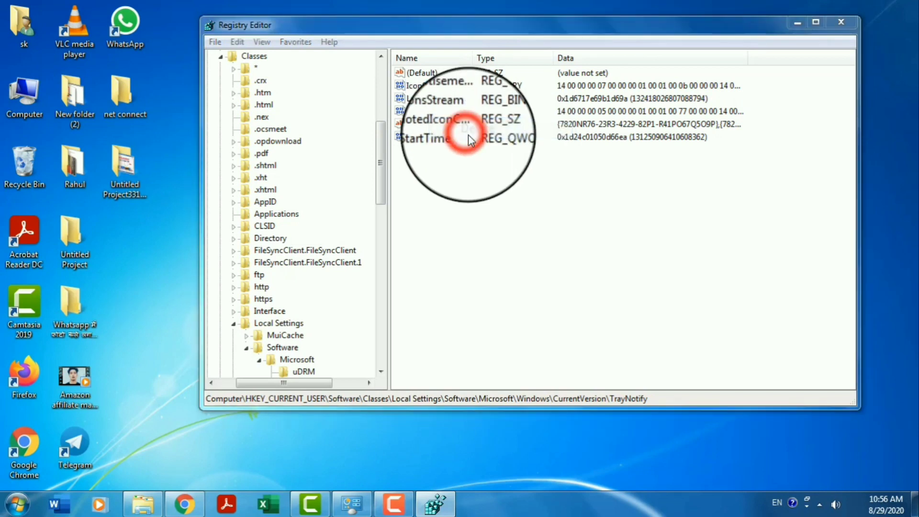
click(562, 253)
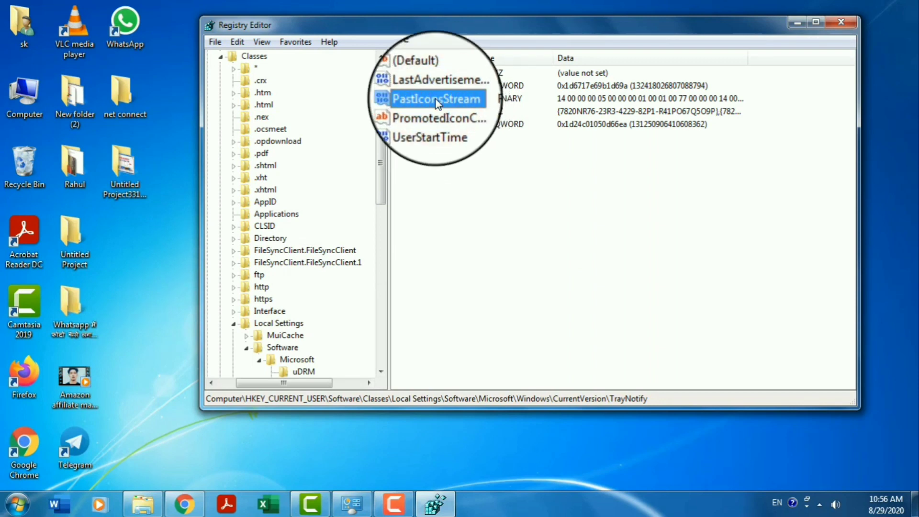
Delete the PastIconsStream value from the TrayNotify key, confirm the deletion, and close the Registry Editor and the color scheme prompt.
right_click(437, 101)
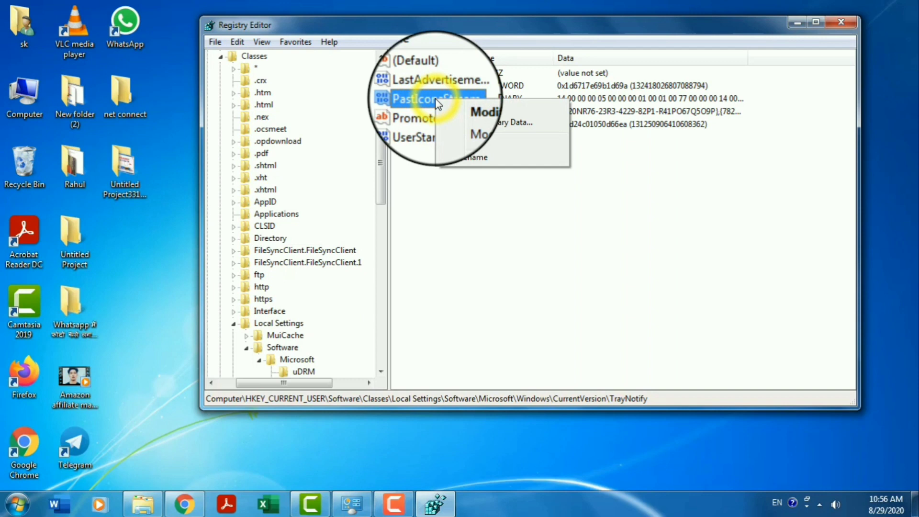
click(461, 138)
click(566, 255)
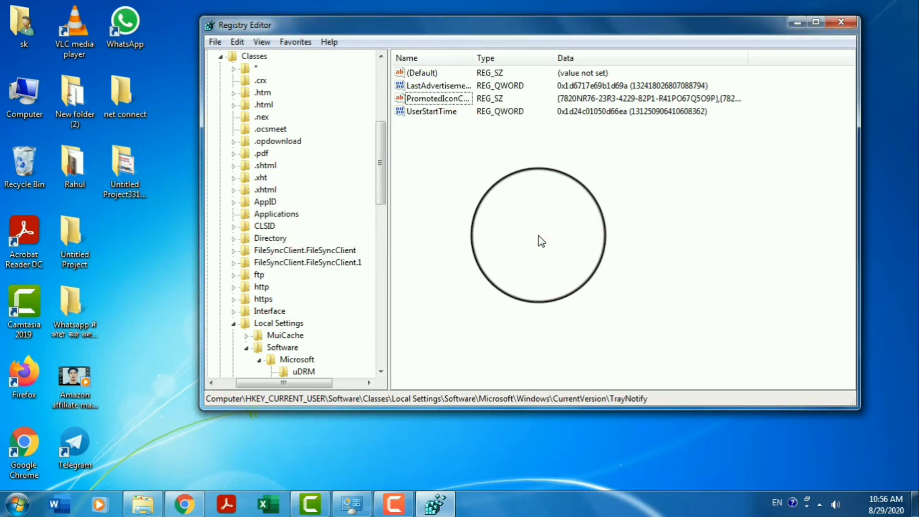
click(850, 25)
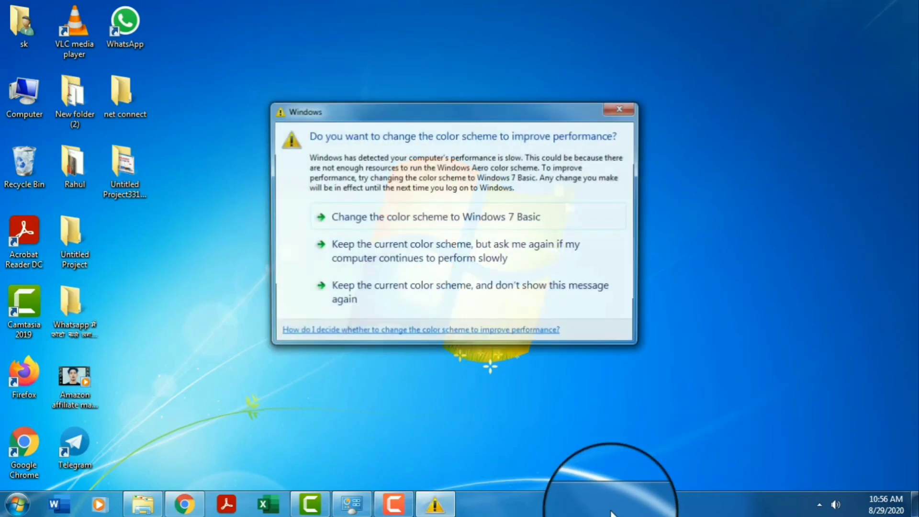
click(625, 107)
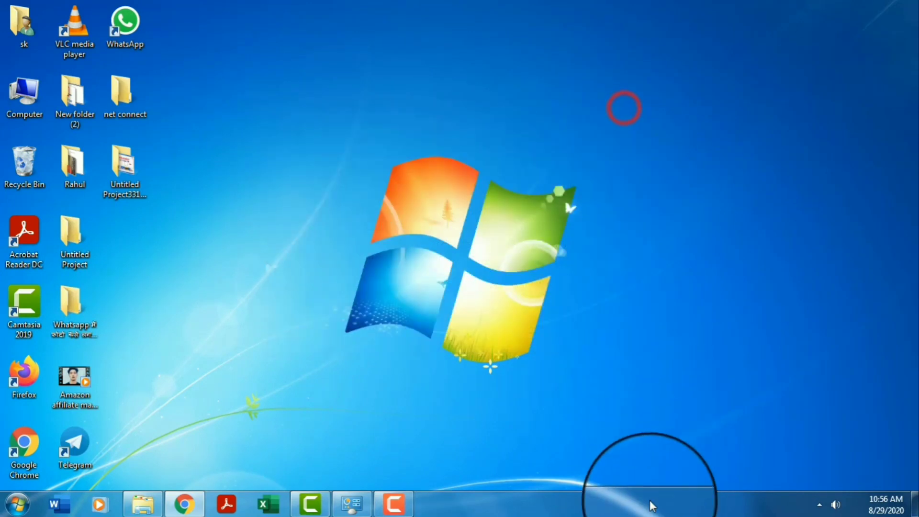
Open Windows Task Manager from the taskbar, move its window higher on the desktop and enlarge it to show more processes.
right_click(643, 504)
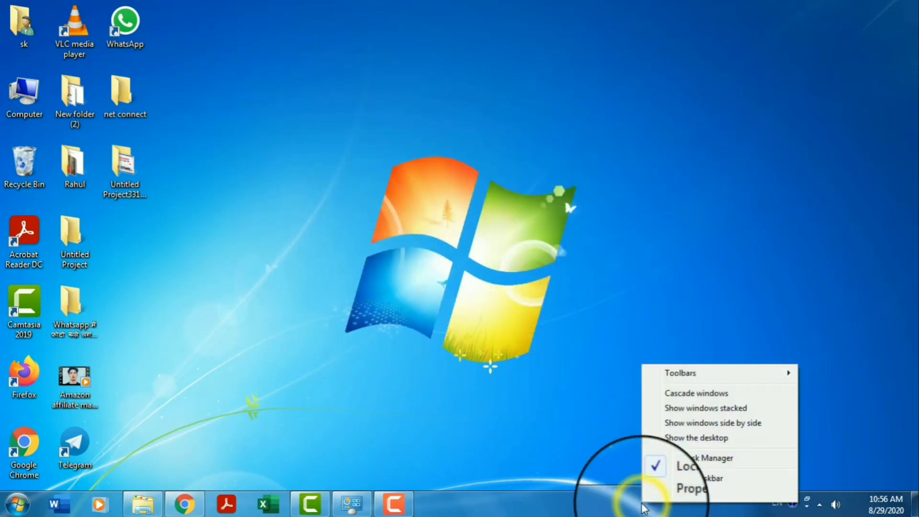
click(682, 461)
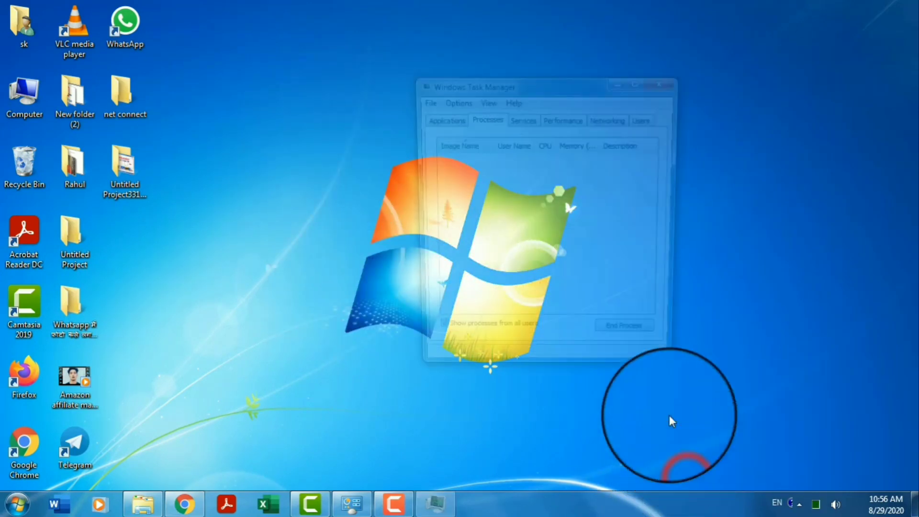
drag(536, 85, 478, 42)
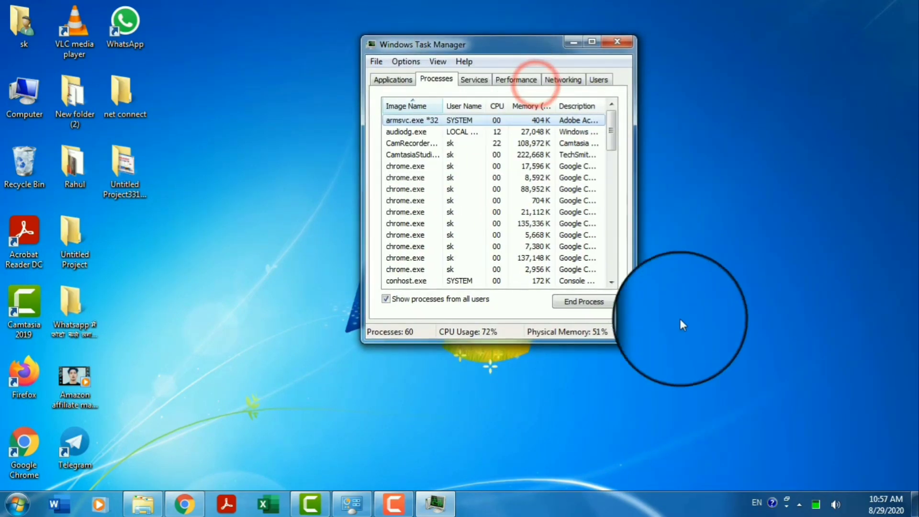
click(634, 341)
drag(733, 436, 762, 440)
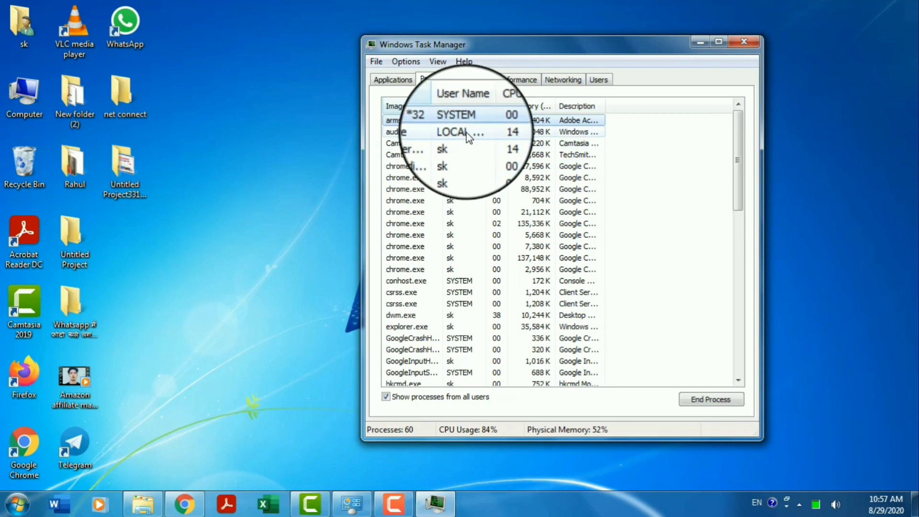
End the explorer.exe process and confirm that it should be terminated.
click(439, 82)
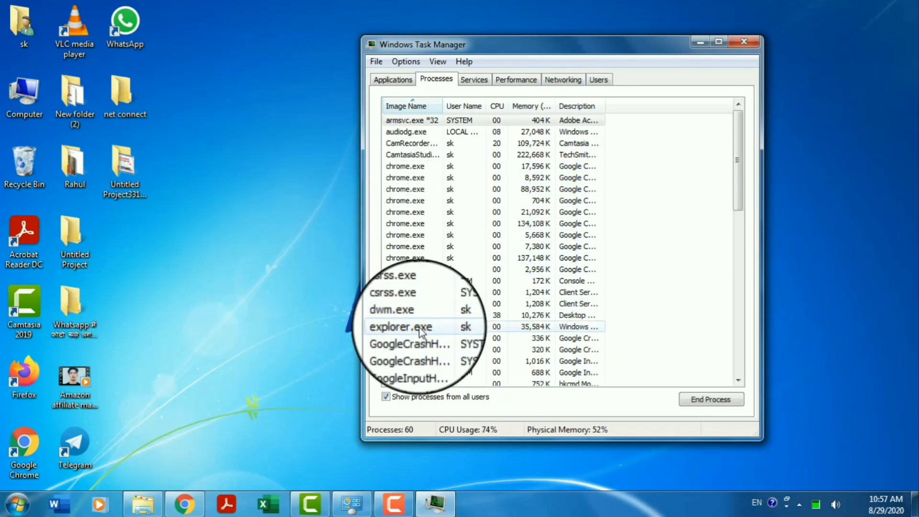
drag(736, 146, 738, 180)
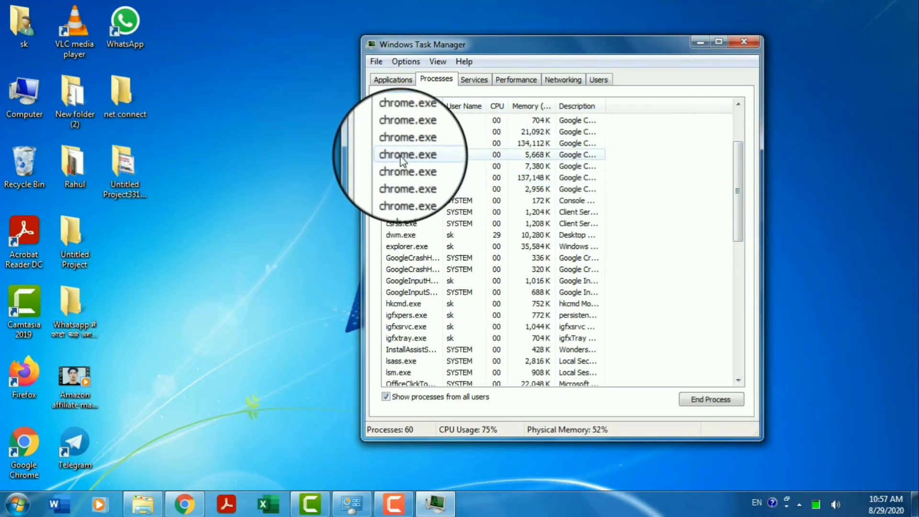
click(405, 248)
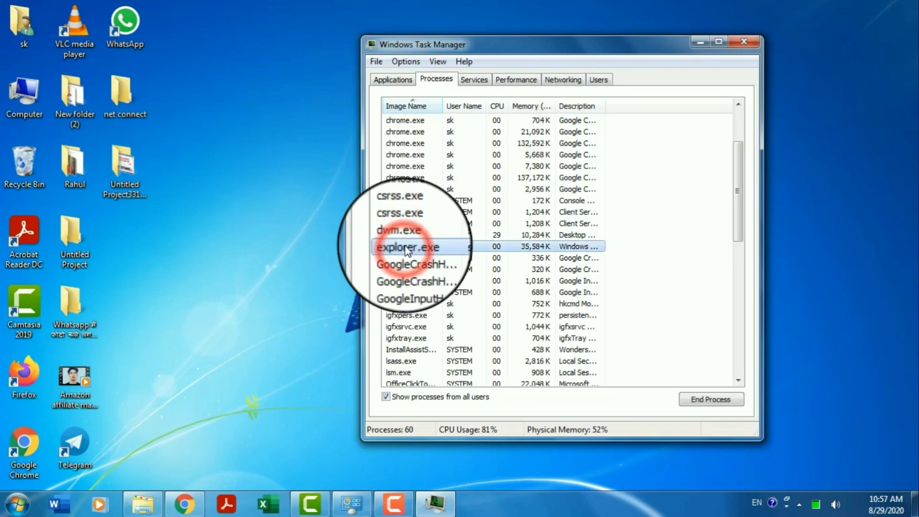
click(701, 401)
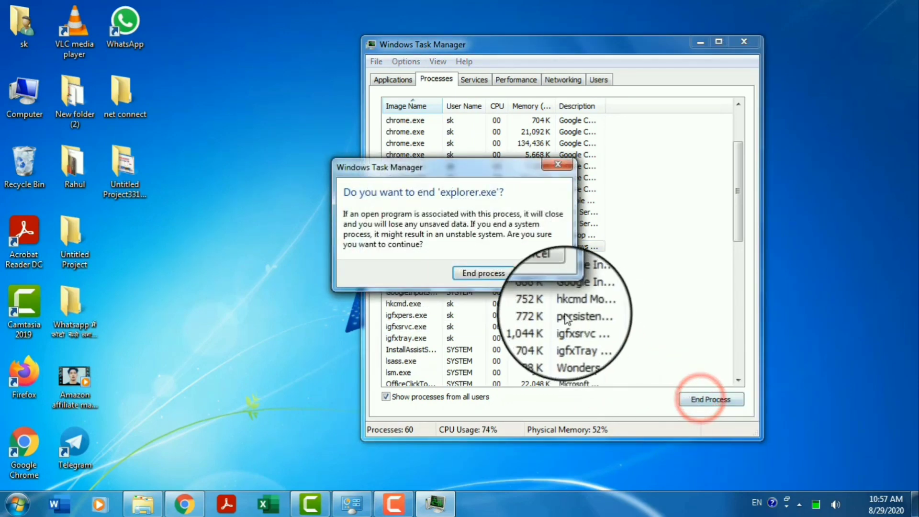
click(487, 273)
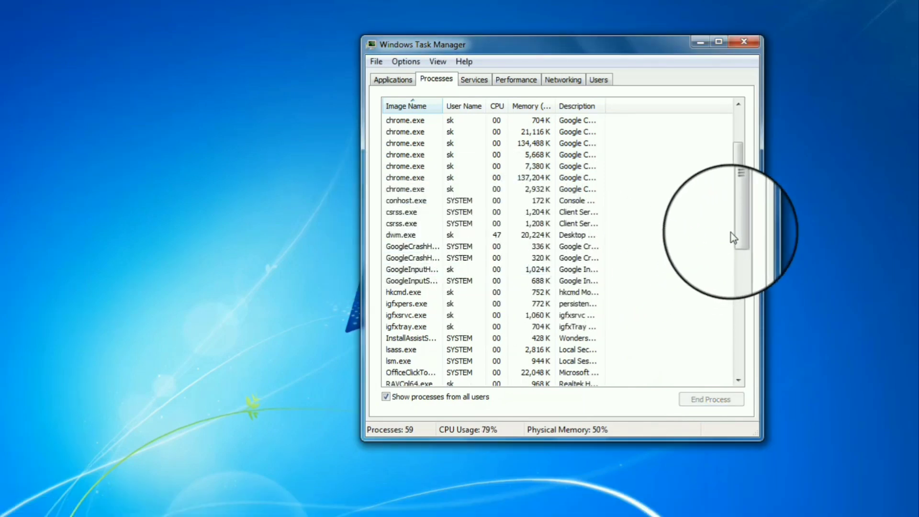
Run explorer as a new task from Task Manager and check for explorer.exe in the process list.
click(378, 63)
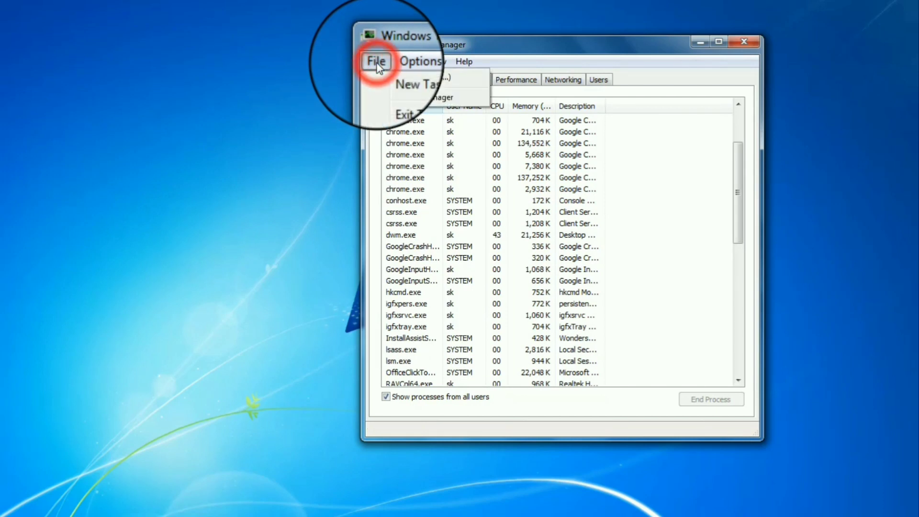
click(412, 78)
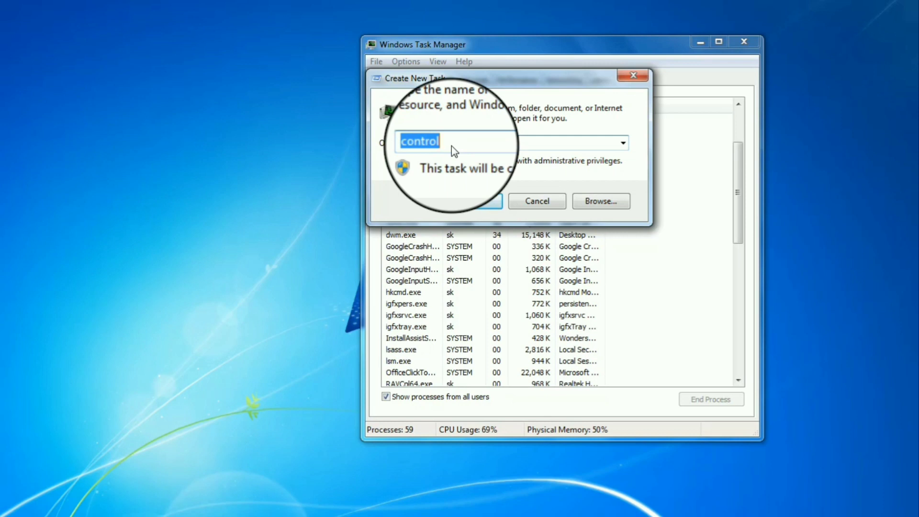
text(e)
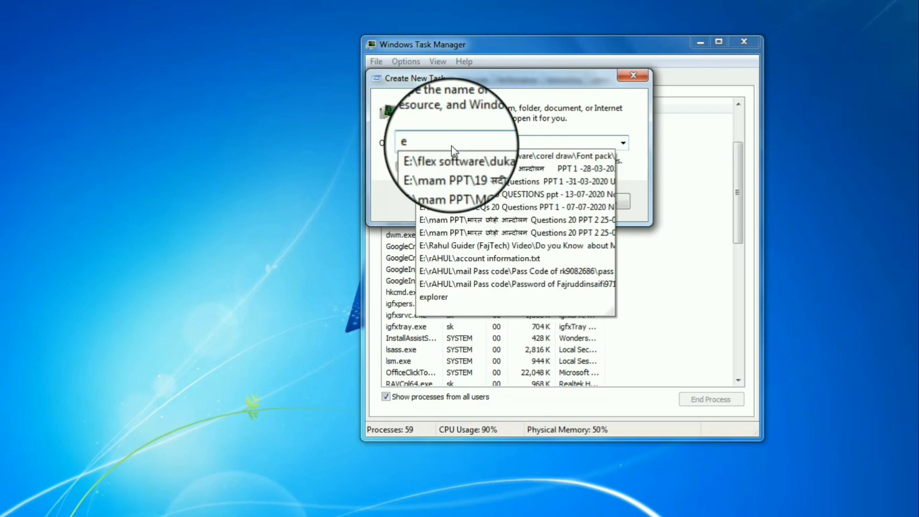
text(xp)
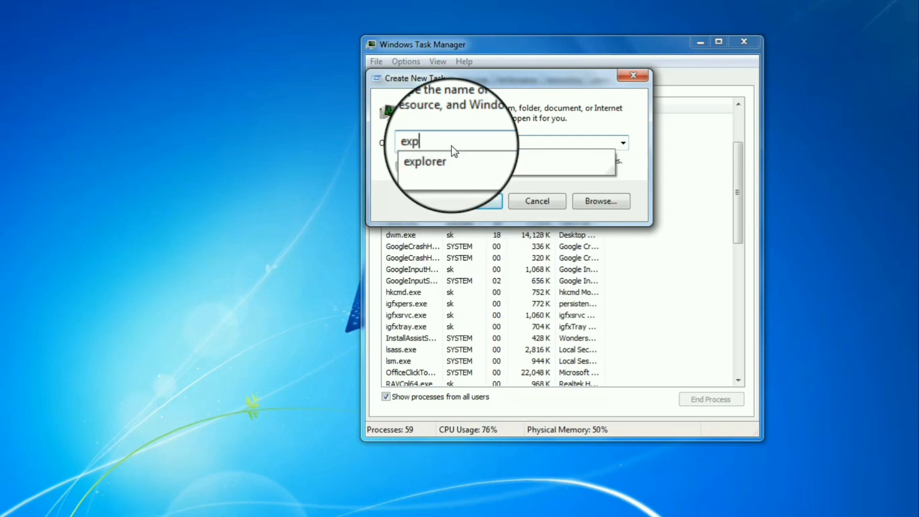
text(lorer)
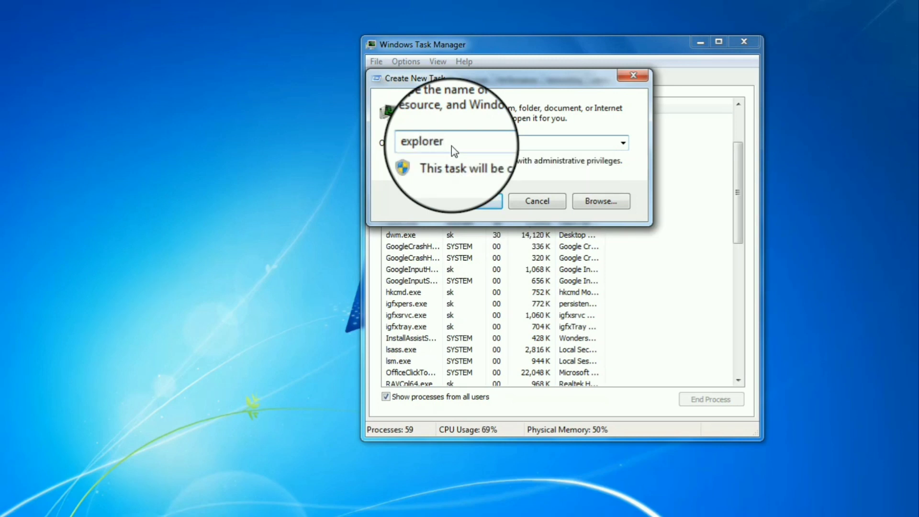
click(480, 201)
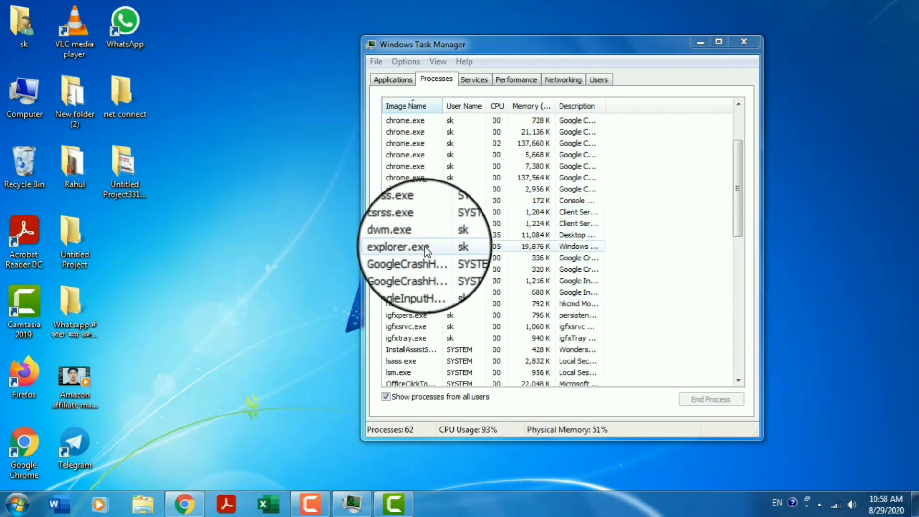
click(424, 246)
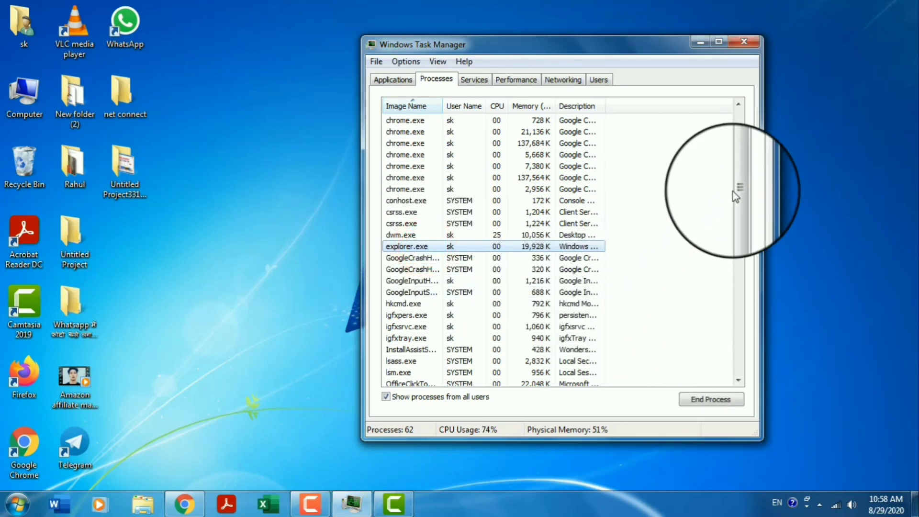
mouse_move(735, 191)
mouse_down()
mouse_move(736, 231)
mouse_move(731, 197)
mouse_up()
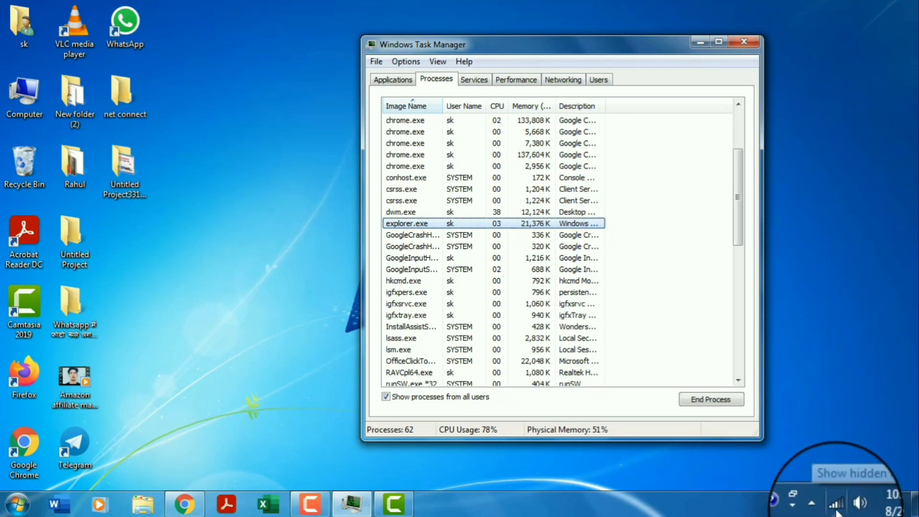
Close Task Manager, view the wireless network connections from the notification area and dismiss the network list.
click(745, 43)
click(836, 506)
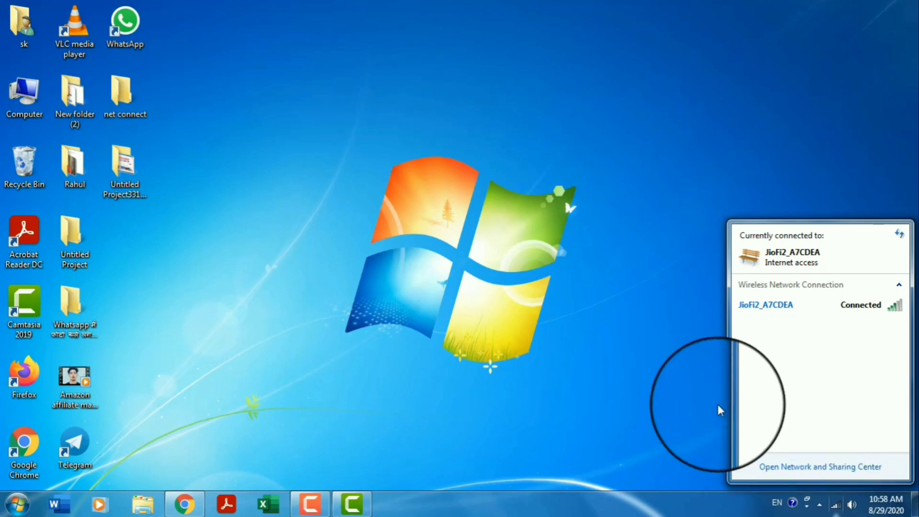
click(615, 220)
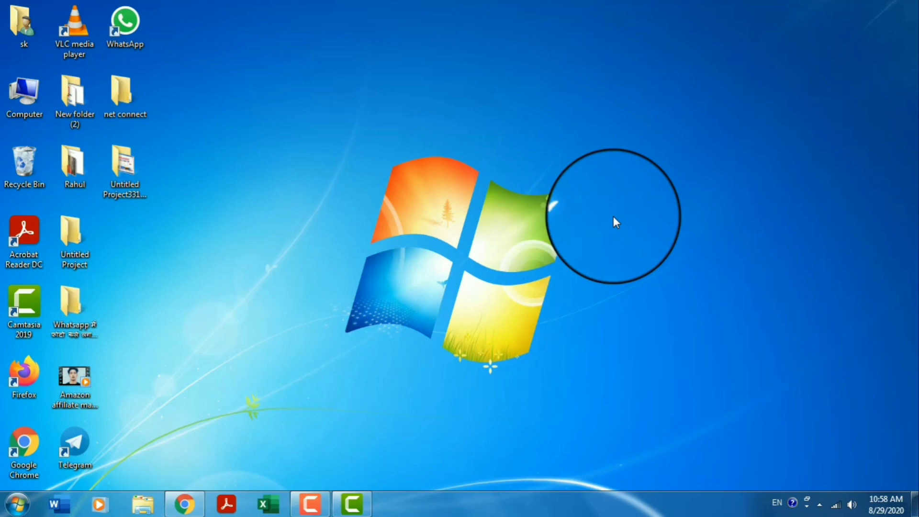
Refresh the desktop several times.
right_click(438, 100)
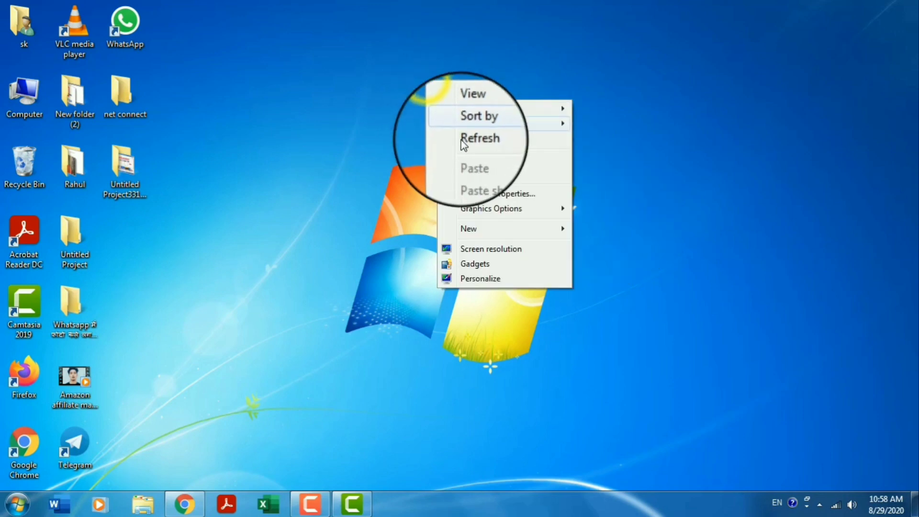
click(462, 140)
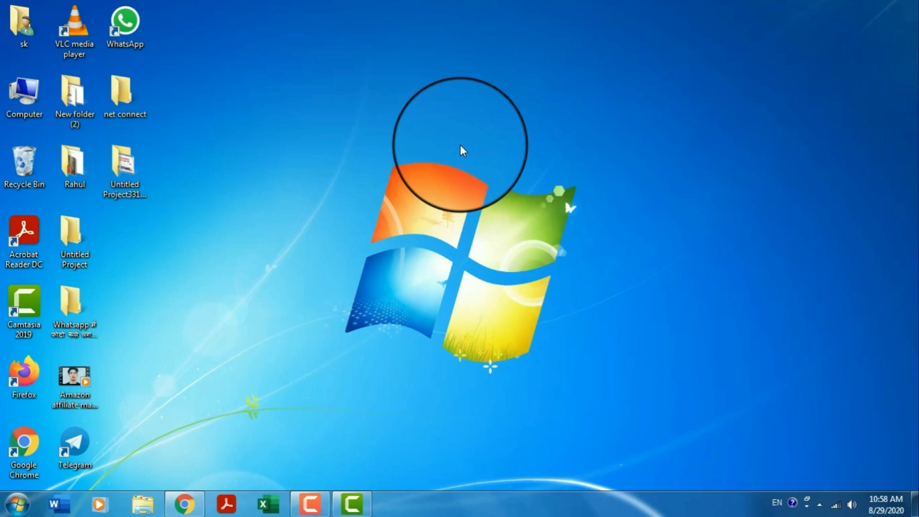
right_click(482, 134)
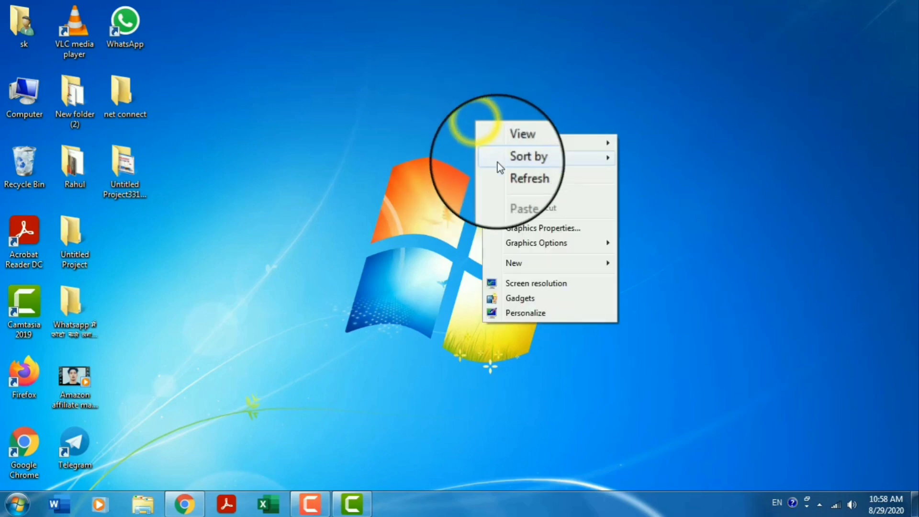
click(496, 175)
right_click(478, 126)
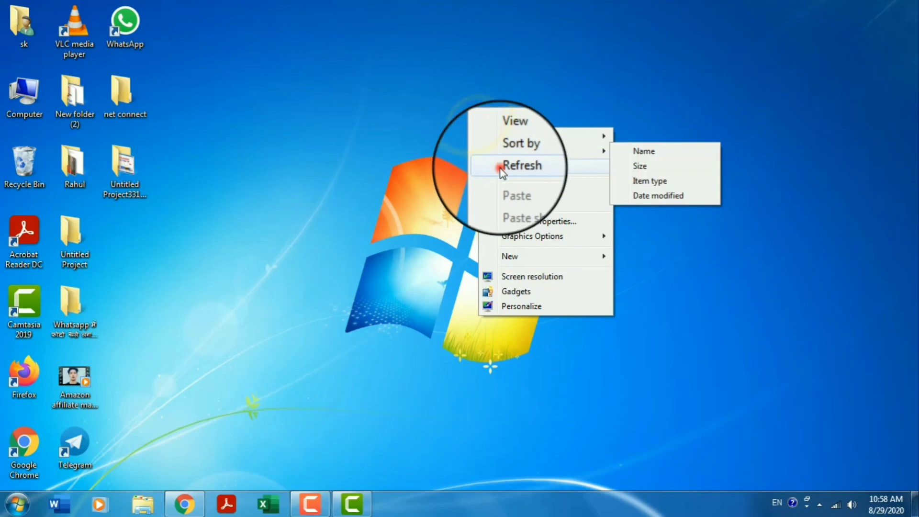
click(498, 171)
right_click(480, 113)
click(511, 162)
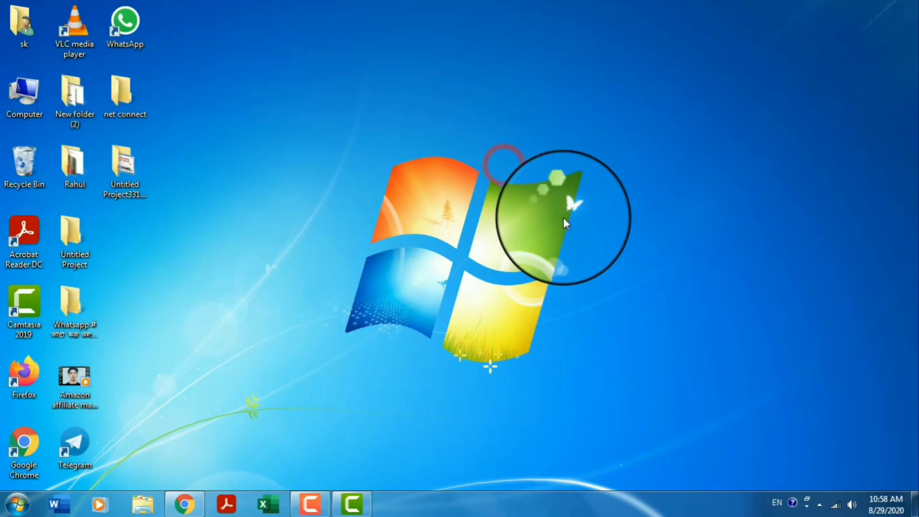